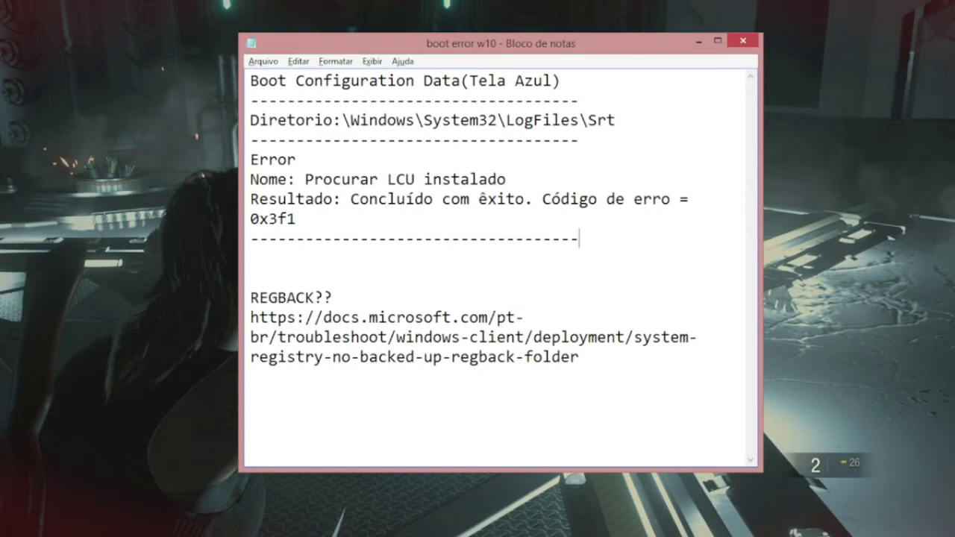
- Inspect the RegBack folder under F:\Windows\System32\config, and highlight the \Windows\System32\LogFiles\Srt directory line in the notes
{"action": "mouse_move", "coordinate": [55, 526]}
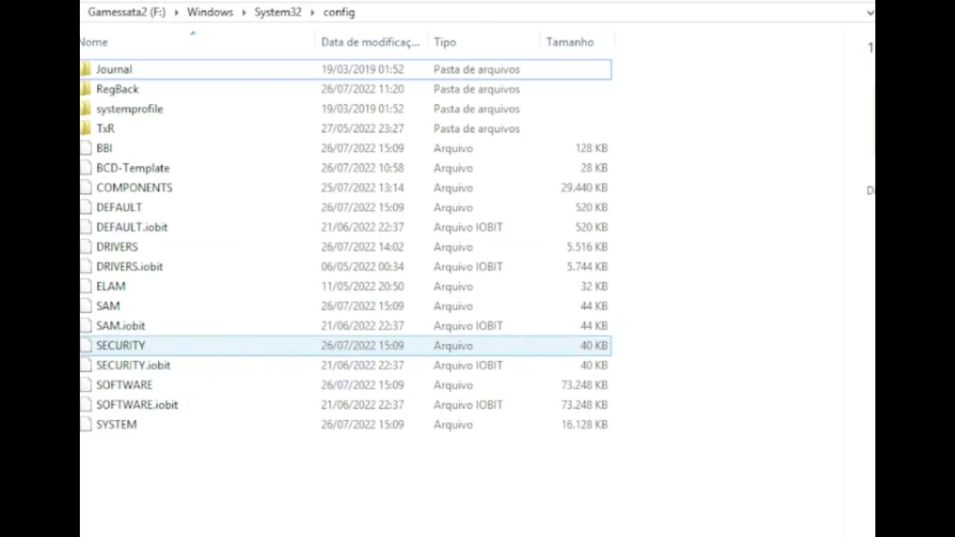
{"action": "key", "text": "alt+d"}
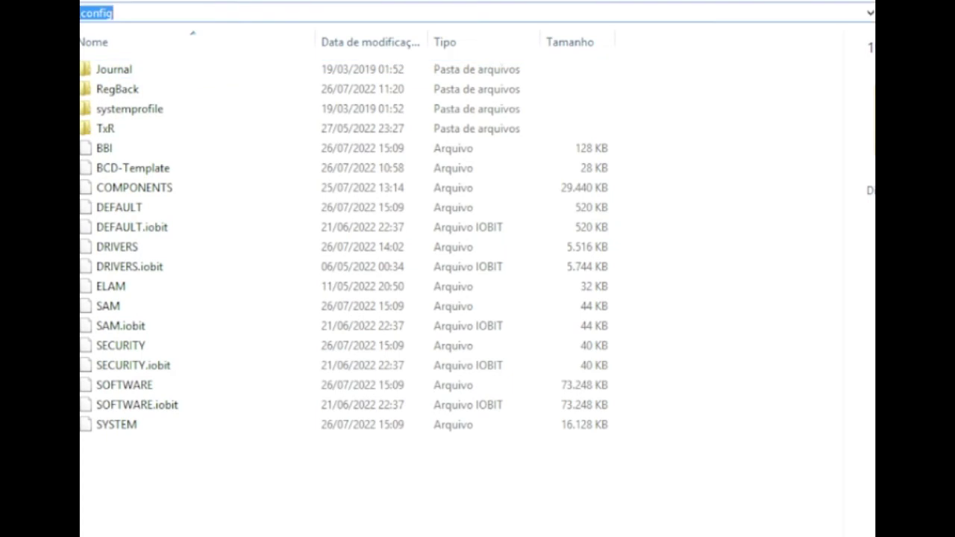
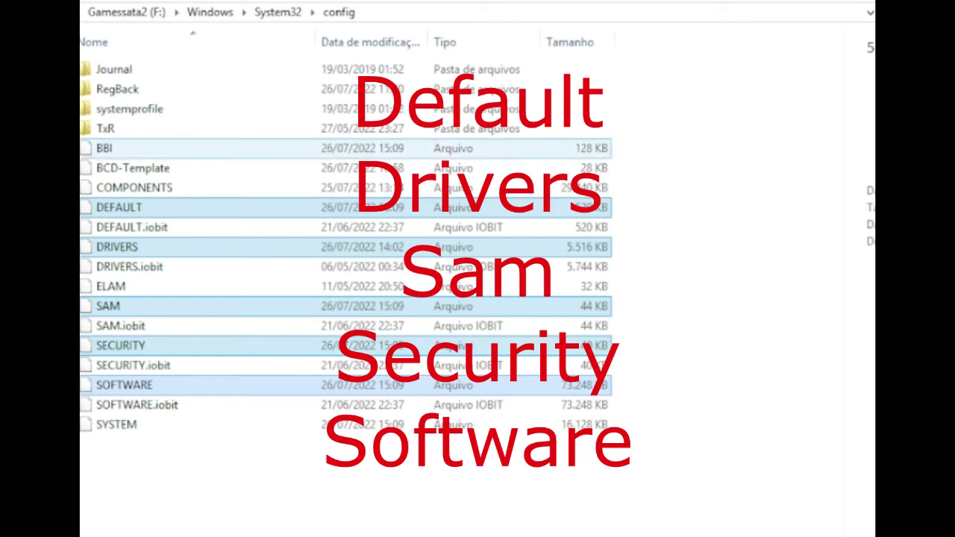
{"action": "double_click", "coordinate": [117, 89]}
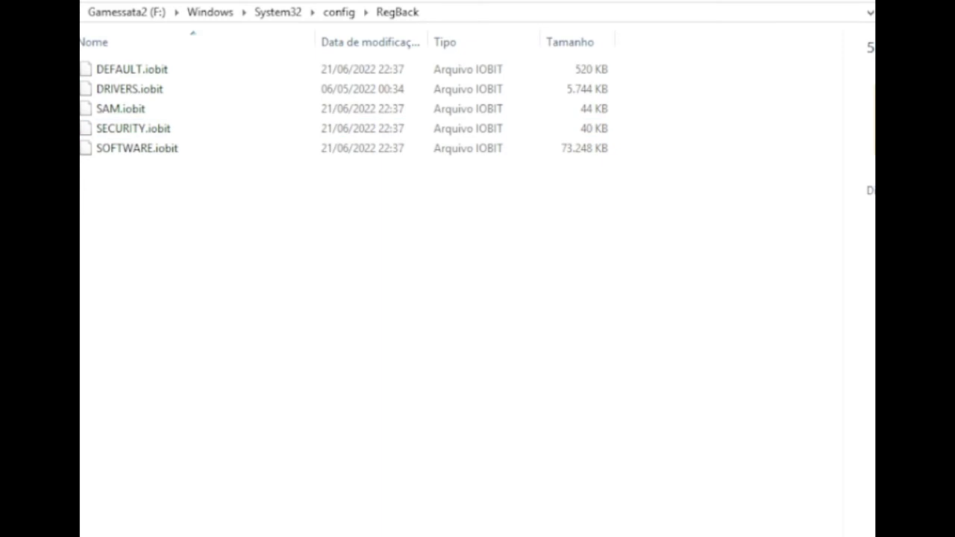
{"action": "left_click", "coordinate": [339, 12]}
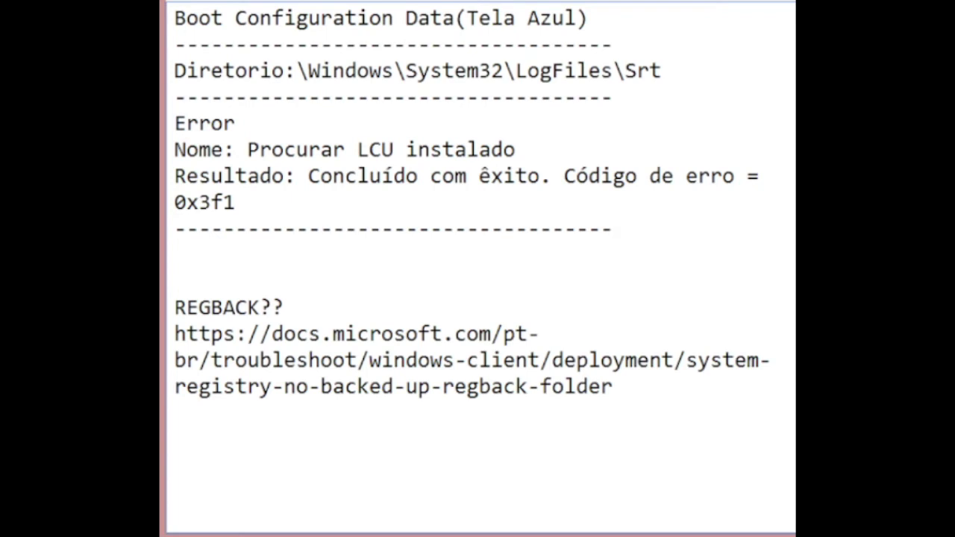
{"action": "left_click_drag", "start_coordinate": [174, 71], "coordinate": [662, 70]}
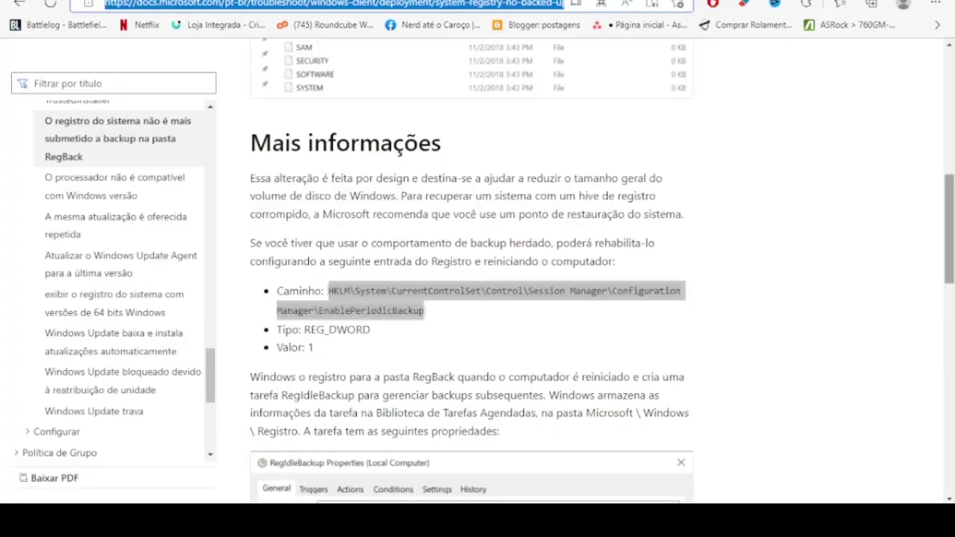
- Read the Microsoft article on RegBack registry backups since Windows 10 version 1803, from the title through the Mais informações section
{"action": "scroll", "coordinate": [478, 298], "scroll_direction": "up", "scroll_amount": 4}
{"action": "scroll", "coordinate": [477, 299], "scroll_direction": "up", "scroll_amount": 3}
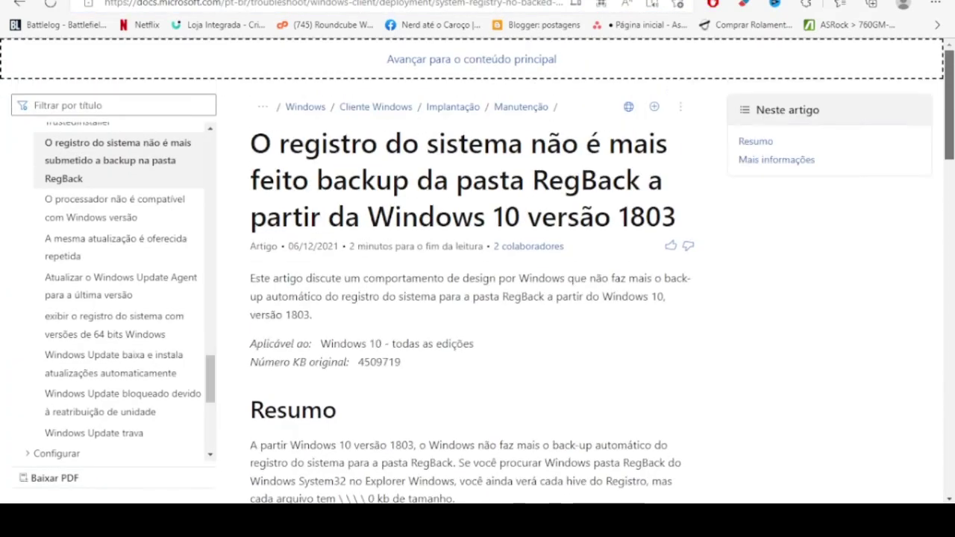
{"action": "scroll", "coordinate": [478, 298], "scroll_direction": "down", "scroll_amount": 1}
{"action": "scroll", "coordinate": [478, 299], "scroll_direction": "down", "scroll_amount": 1}
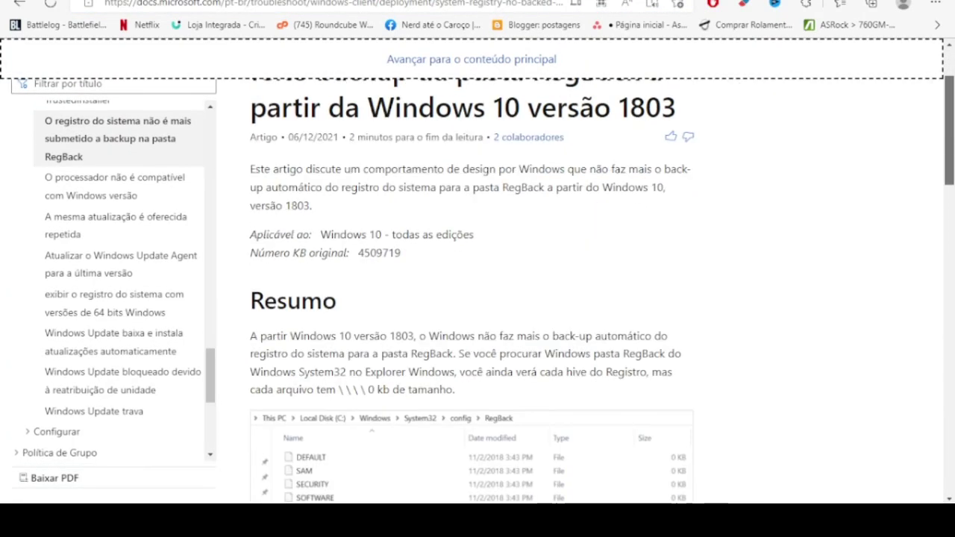
{"action": "scroll", "coordinate": [477, 299], "scroll_direction": "down", "scroll_amount": 4}
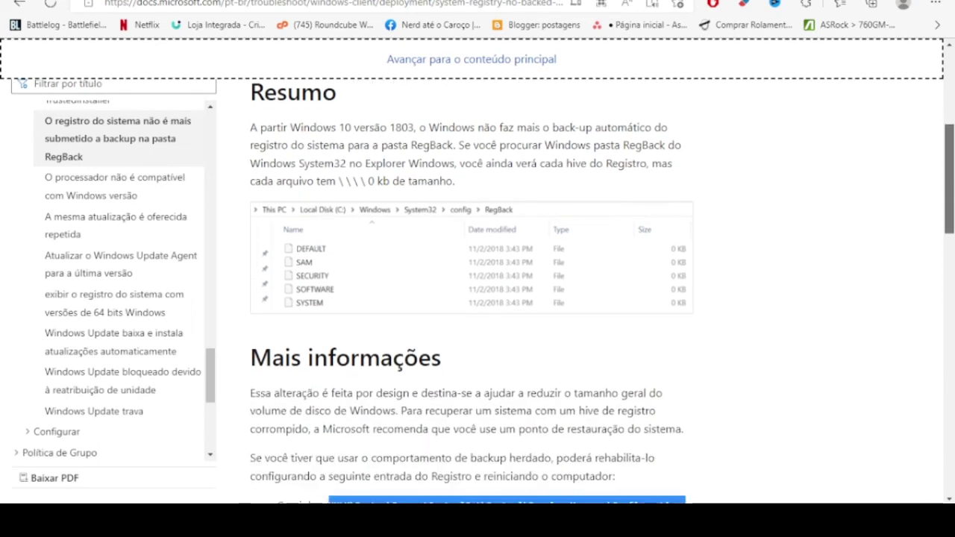
{"action": "scroll", "coordinate": [478, 298], "scroll_direction": "up", "scroll_amount": 1}
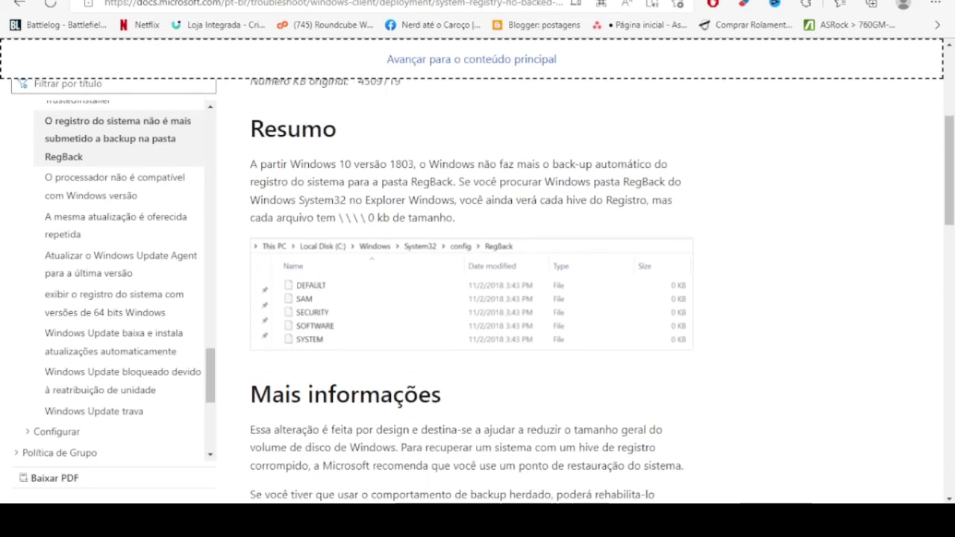
{"action": "scroll", "coordinate": [478, 299], "scroll_direction": "up", "scroll_amount": 3}
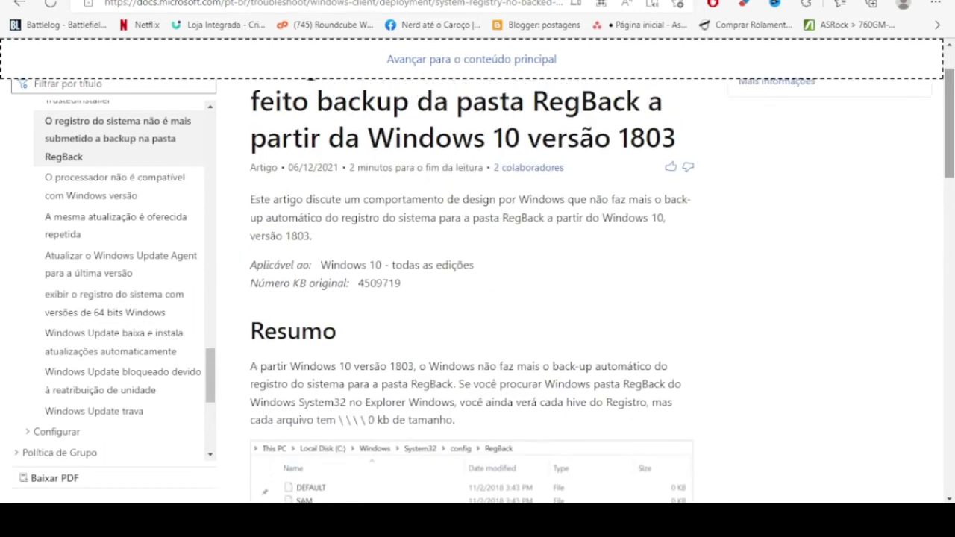
{"action": "scroll", "coordinate": [478, 298], "scroll_direction": "down", "scroll_amount": 5}
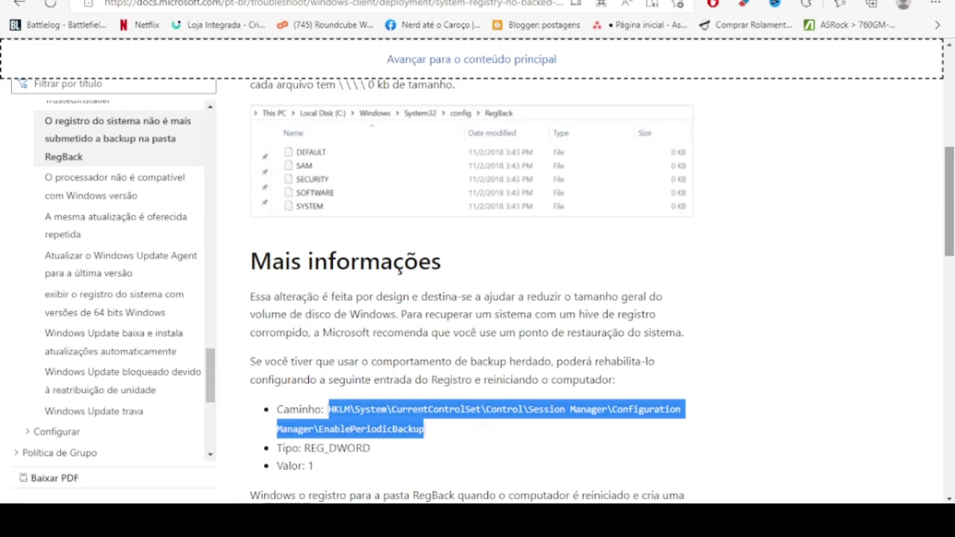
{"action": "scroll", "coordinate": [478, 291], "scroll_direction": "down", "scroll_amount": 5}
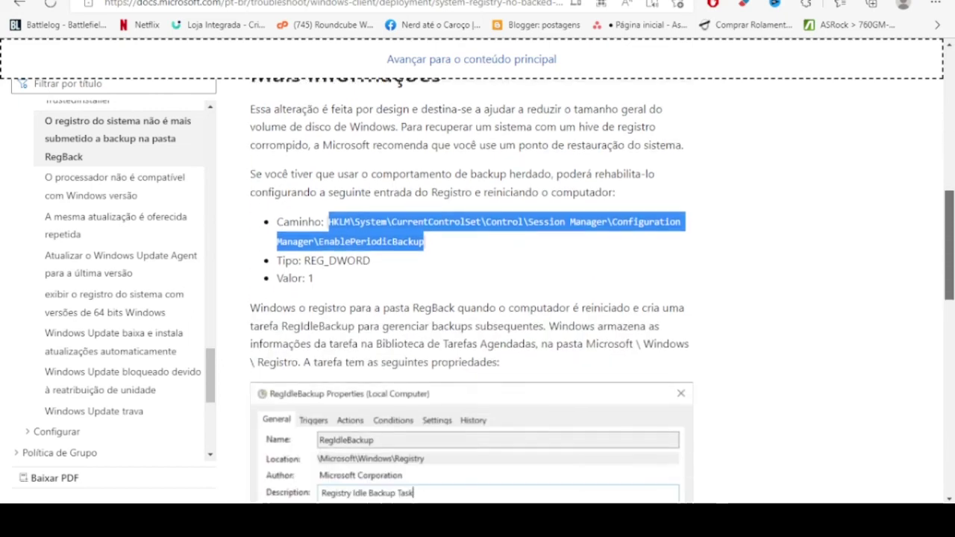
{"action": "scroll", "coordinate": [478, 291], "scroll_direction": "up", "scroll_amount": 2}
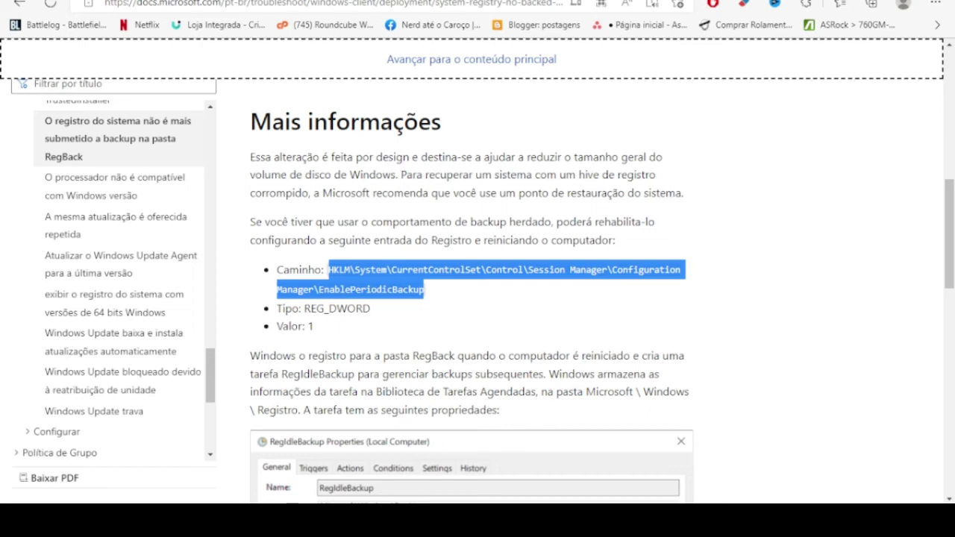
- Highlight the EnablePeriodicBackup registry path, type and value in the article, and review the Resumo section again
{"action": "key", "text": "Tab"}
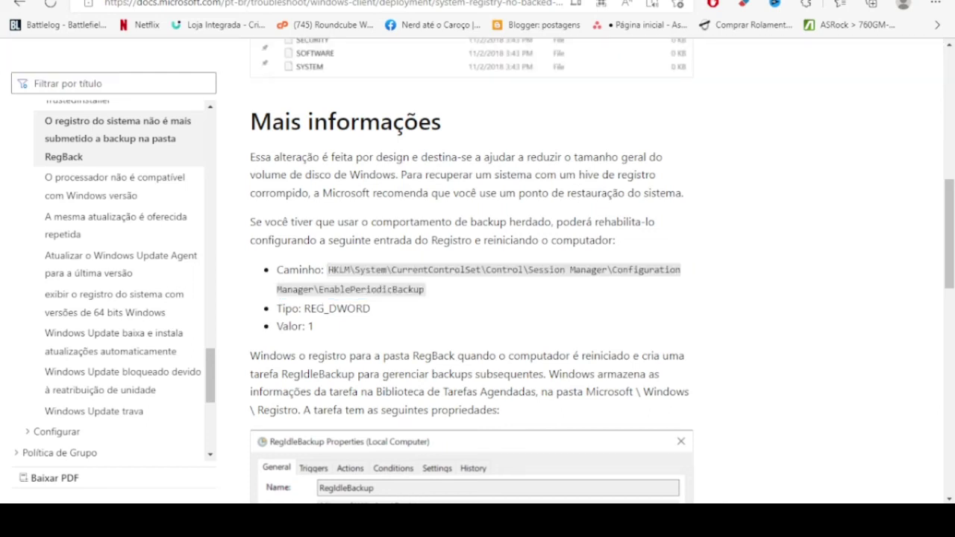
{"action": "left_click_drag", "start_coordinate": [276, 270], "coordinate": [313, 326]}
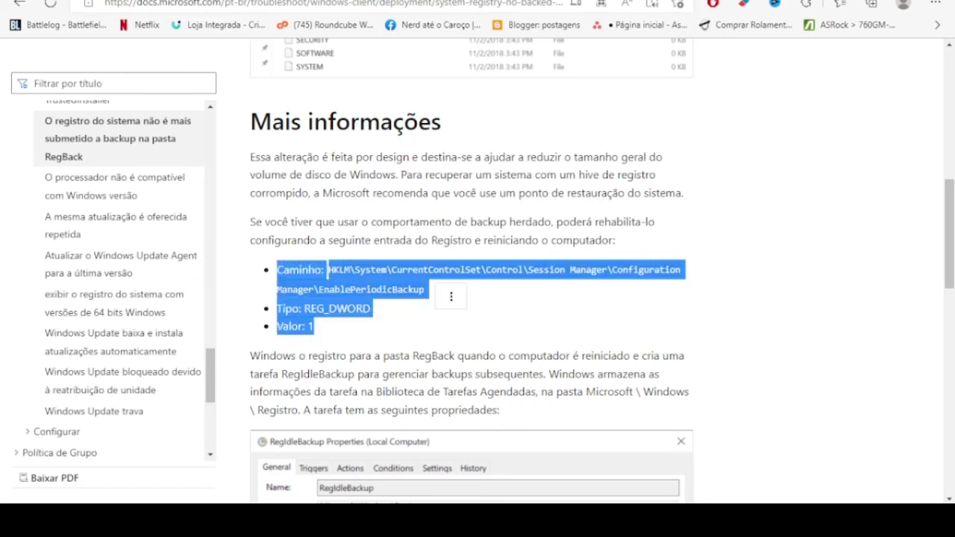
{"action": "scroll", "coordinate": [470, 269], "scroll_direction": "down", "scroll_amount": 2}
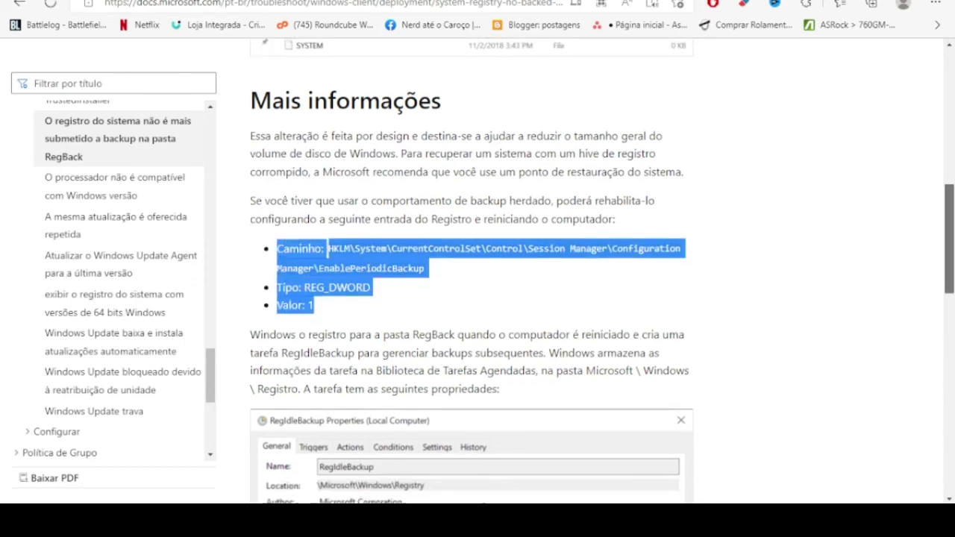
{"action": "scroll", "coordinate": [470, 269], "scroll_direction": "up", "scroll_amount": 8}
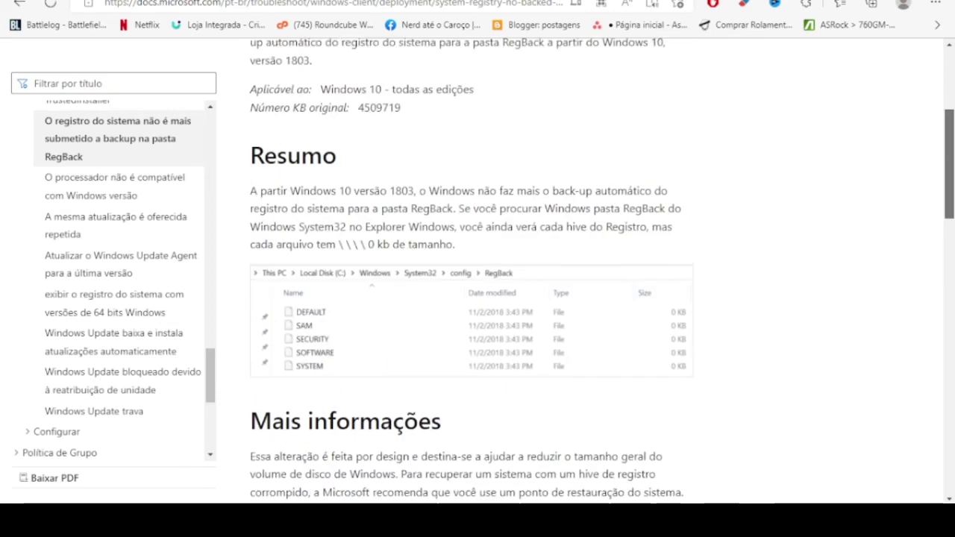
{"action": "scroll", "coordinate": [470, 269], "scroll_direction": "down", "scroll_amount": 2}
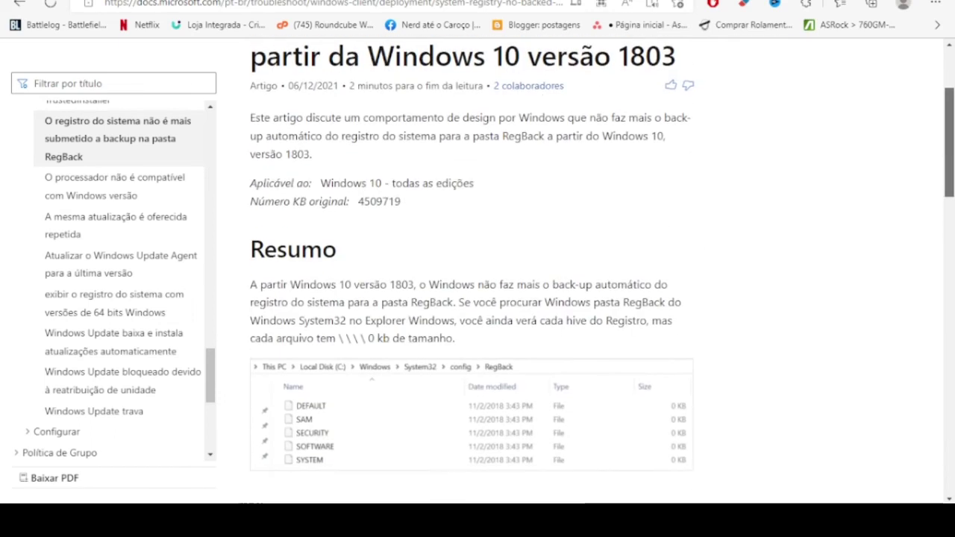
{"action": "scroll", "coordinate": [470, 268], "scroll_direction": "up", "scroll_amount": 1}
{"action": "scroll", "coordinate": [470, 269], "scroll_direction": "up", "scroll_amount": 2}
{"action": "scroll", "coordinate": [470, 269], "scroll_direction": "down", "scroll_amount": 9}
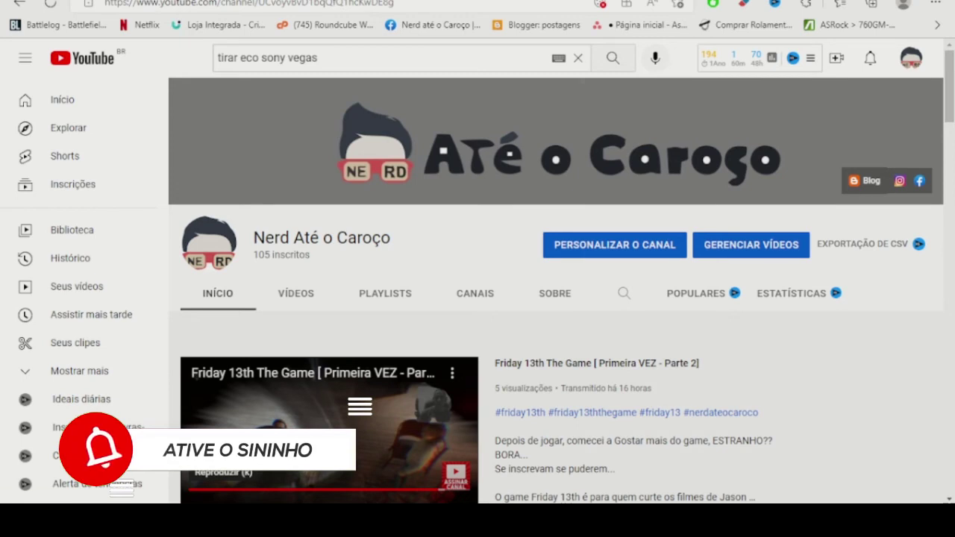
- Switch to the Nerd Até o Caroço blog, look through its side menu, and browse the home page
{"action": "key", "text": "ctrl+Tab"}
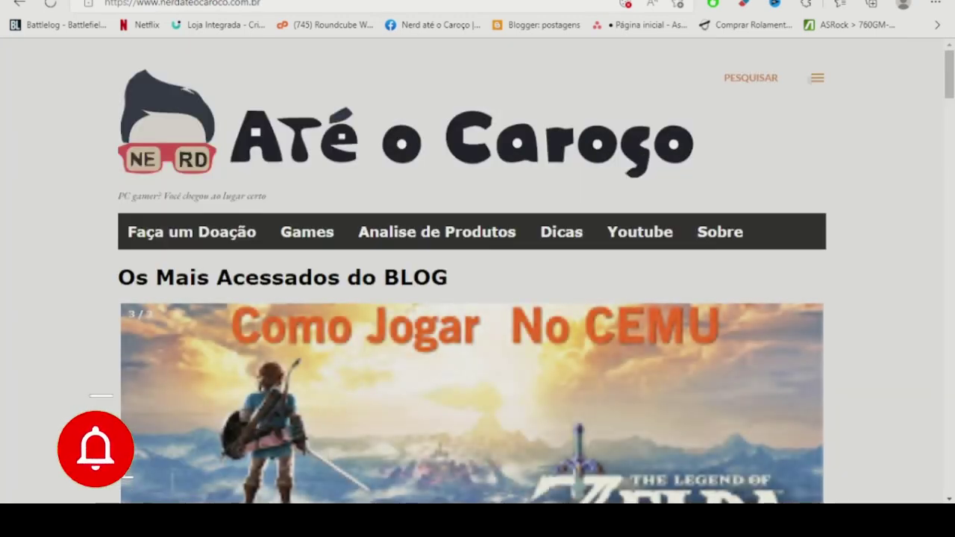
{"action": "left_click", "coordinate": [818, 78]}
{"action": "scroll", "coordinate": [851, 269], "scroll_direction": "down", "scroll_amount": 5}
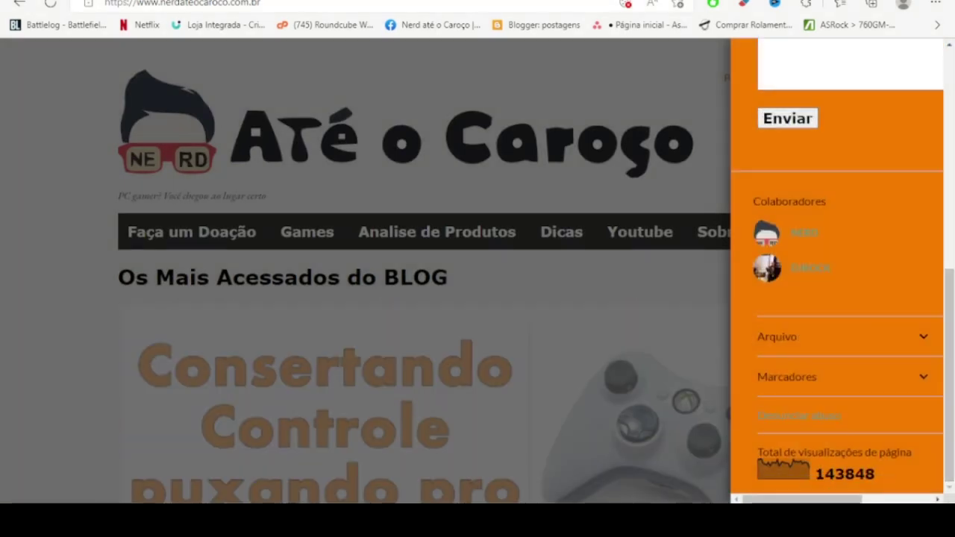
{"action": "key", "text": "Escape"}
{"action": "scroll", "coordinate": [478, 269], "scroll_direction": "down", "scroll_amount": 10}
{"action": "scroll", "coordinate": [477, 269], "scroll_direction": "up", "scroll_amount": 10}
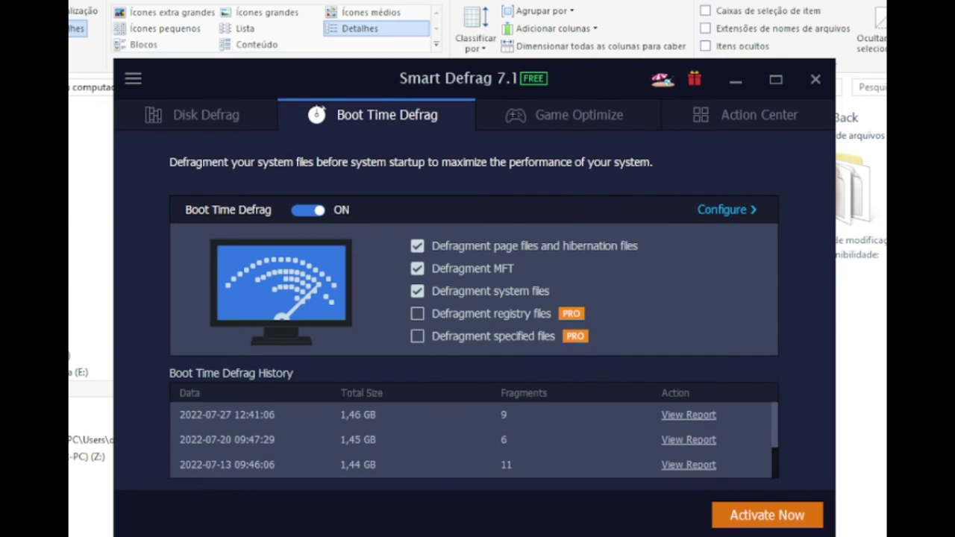
- Select the DEFAULT, DRIVERS, SECURITY and SOFTWARE .iobit files in the config folder, and check the contents of the RegBack folder
{"action": "left_click", "coordinate": [736, 79]}
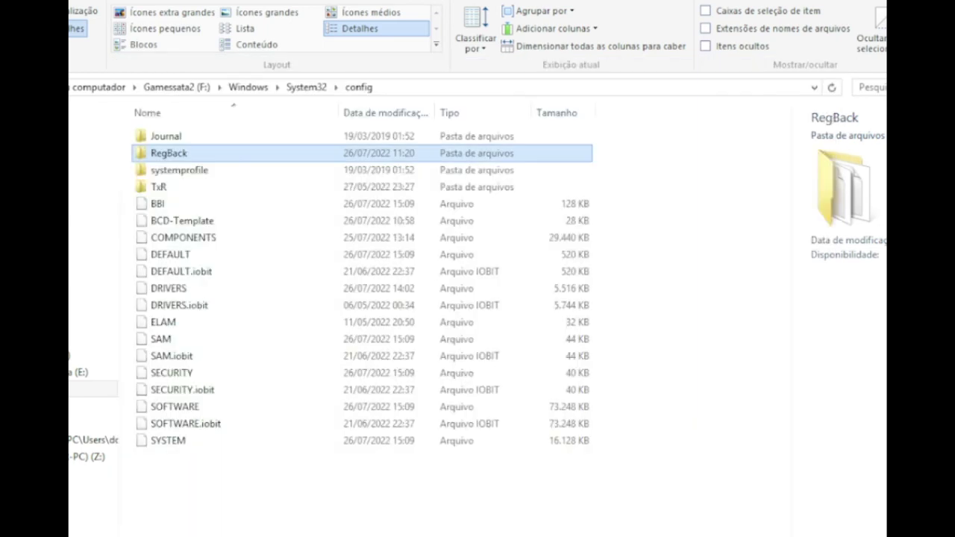
{"action": "left_click", "coordinate": [181, 271]}
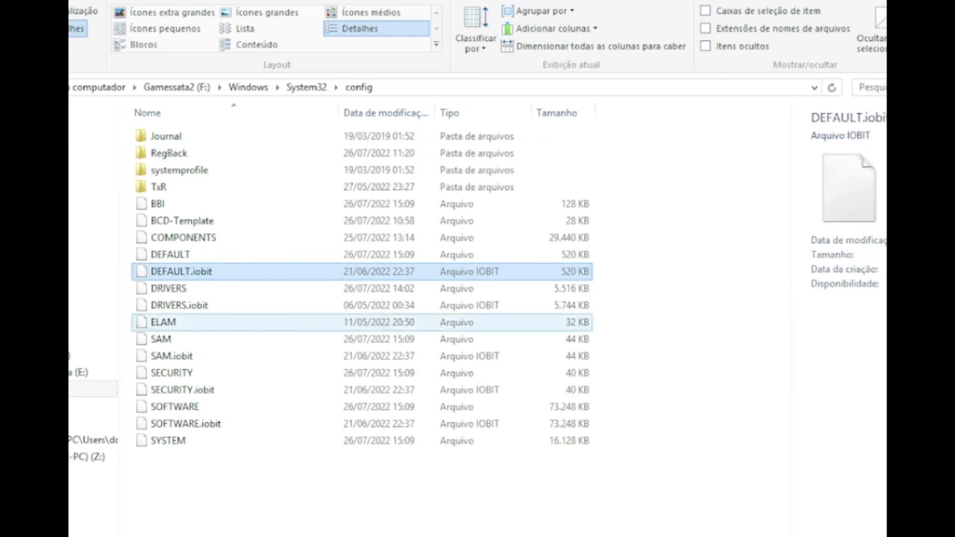
{"action": "left_click", "coordinate": [179, 305], "text": "ctrl"}
{"action": "left_click", "coordinate": [182, 390], "text": "ctrl"}
{"action": "left_click", "coordinate": [186, 423], "text": "ctrl"}
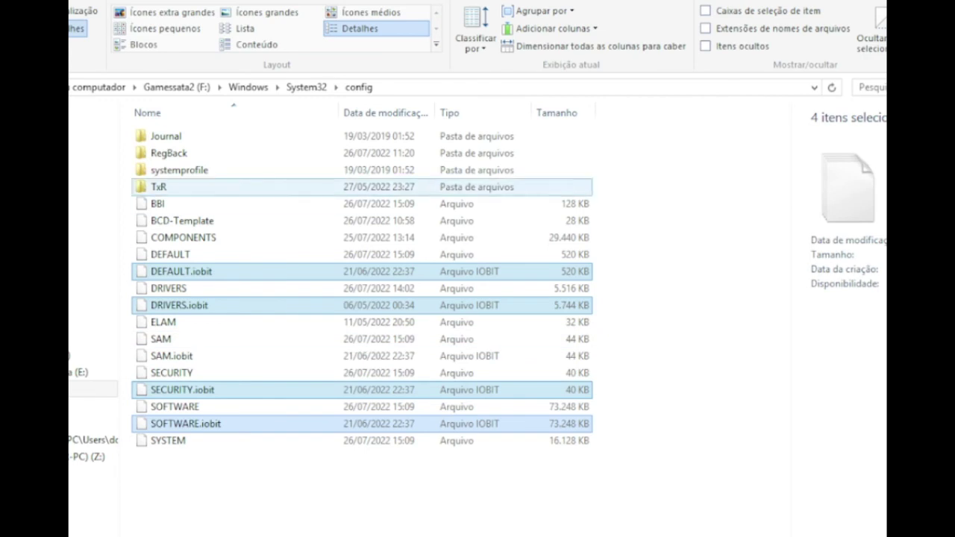
{"action": "double_click", "coordinate": [168, 153]}
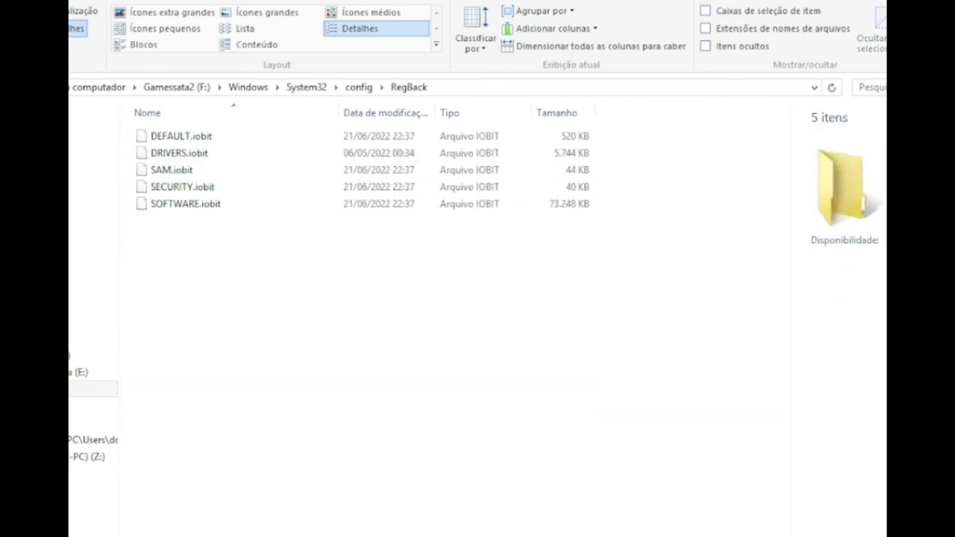
{"action": "key", "text": "alt+Left"}
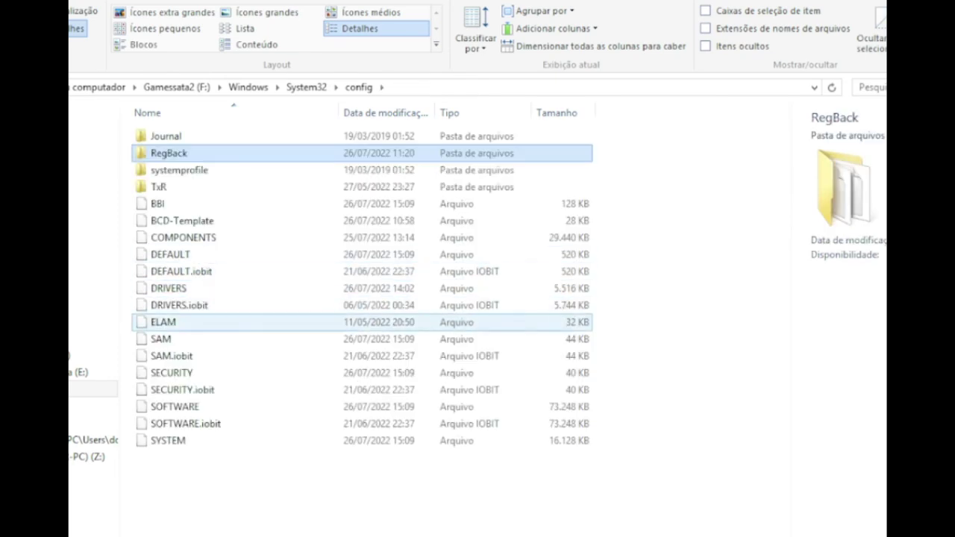
- Select the SOFTWARE, SECURITY, SAM, DRIVERS and DEFAULT .iobit files together in the config folder
{"action": "left_click", "coordinate": [186, 424]}
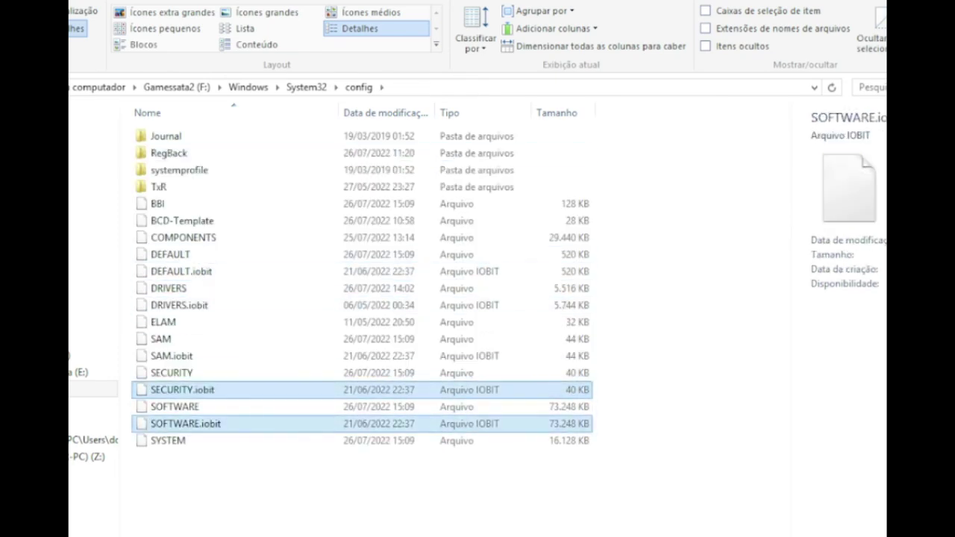
{"action": "left_click", "coordinate": [182, 389], "text": "ctrl"}
{"action": "left_click", "coordinate": [172, 356], "text": "ctrl"}
{"action": "left_click", "coordinate": [180, 305], "text": "ctrl"}
{"action": "left_click", "coordinate": [182, 272], "text": "ctrl"}
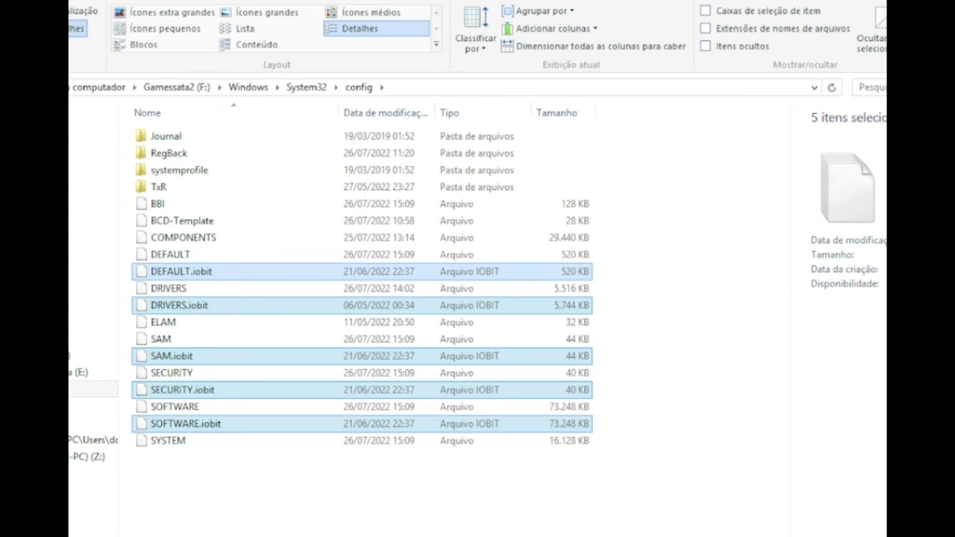
- Switch to Smart Defrag and examine the drives under Disk Defrag and the options under Boot Time Defrag
{"action": "key", "text": "alt+Tab"}
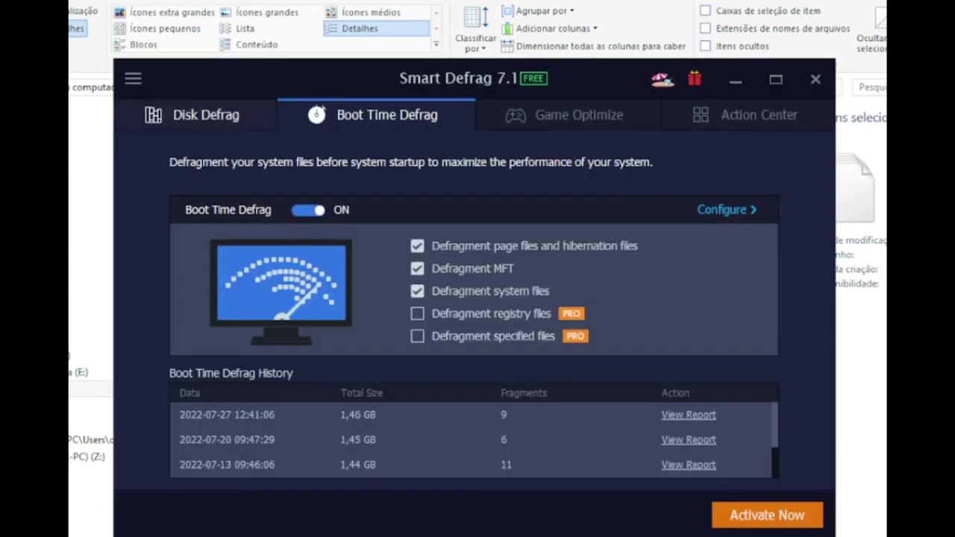
{"action": "left_click", "coordinate": [195, 115]}
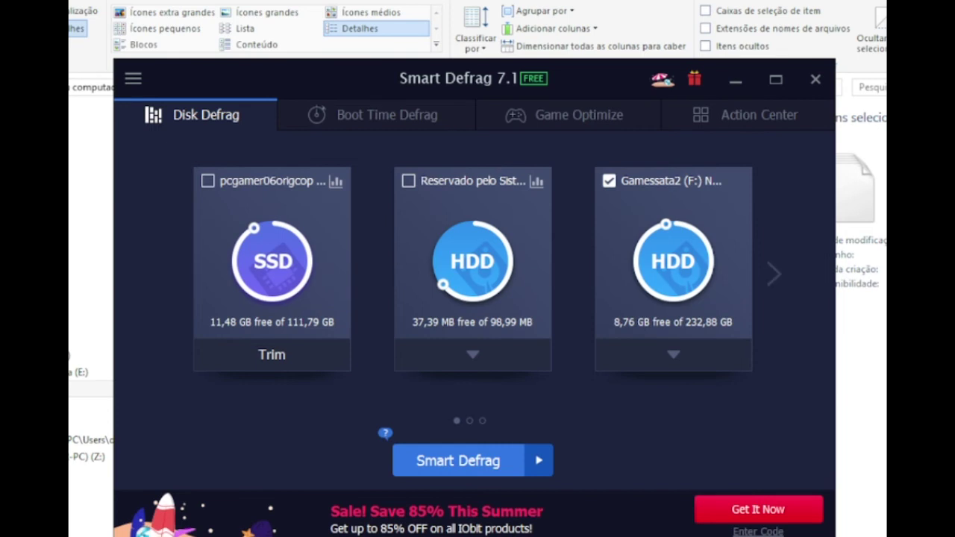
{"action": "left_click", "coordinate": [377, 114]}
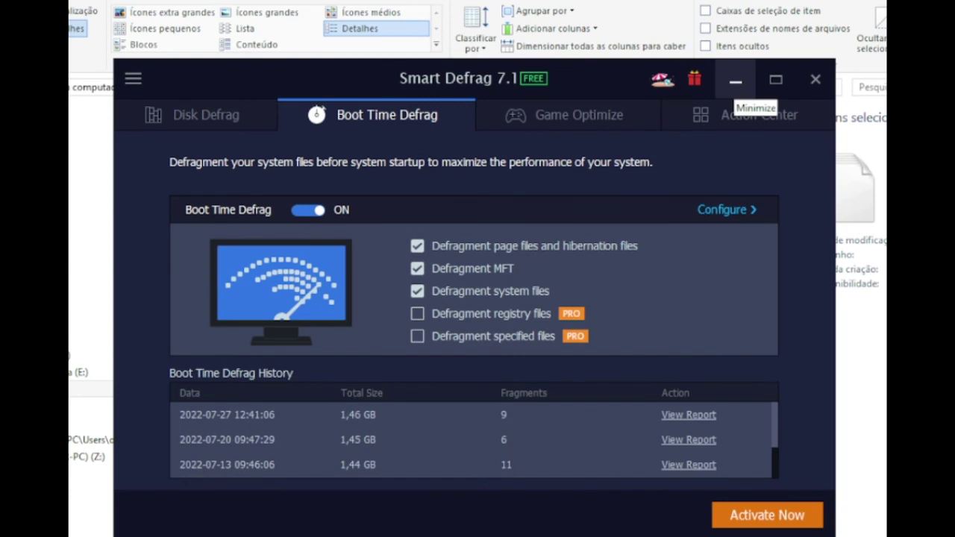
- Minimize Smart Defrag and open the RegBack folder inside config
{"action": "left_click", "coordinate": [735, 79]}
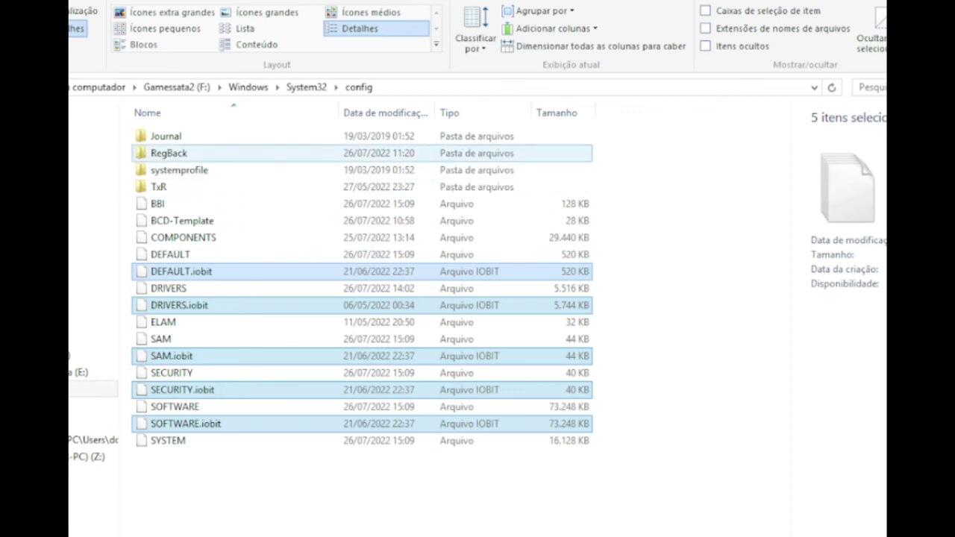
{"action": "double_click", "coordinate": [223, 155]}
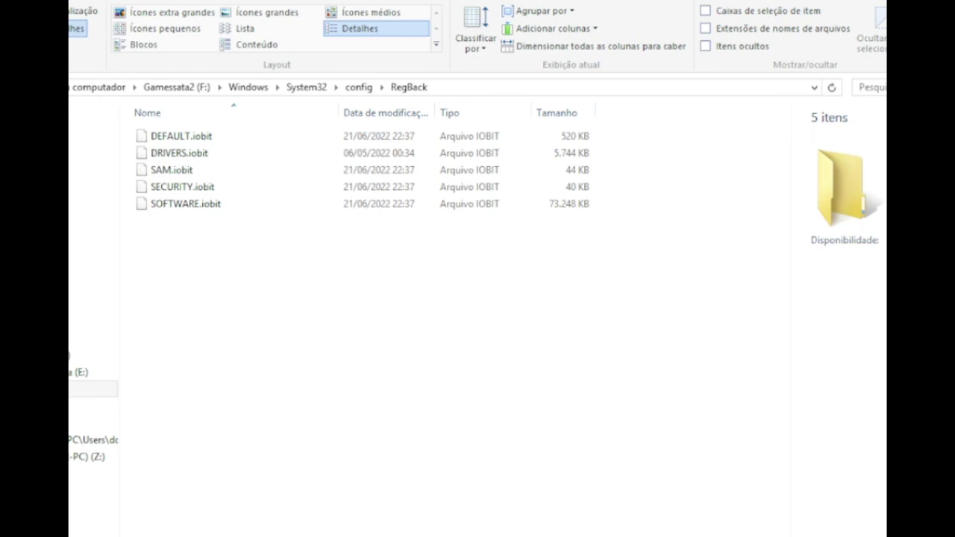
- Compare the files in the config folder with those in its RegBack subfolder, ending back in config
{"action": "left_click", "coordinate": [359, 87]}
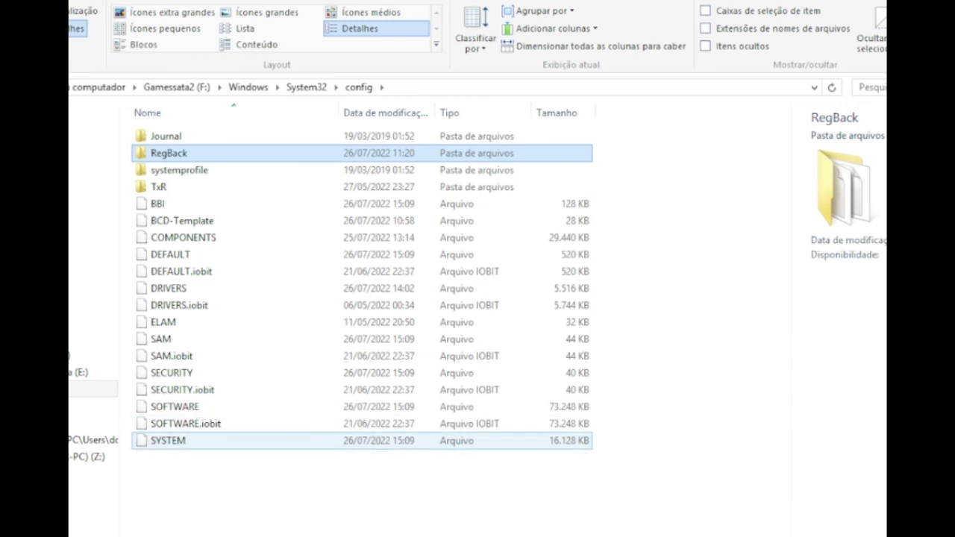
{"action": "key", "text": "Return"}
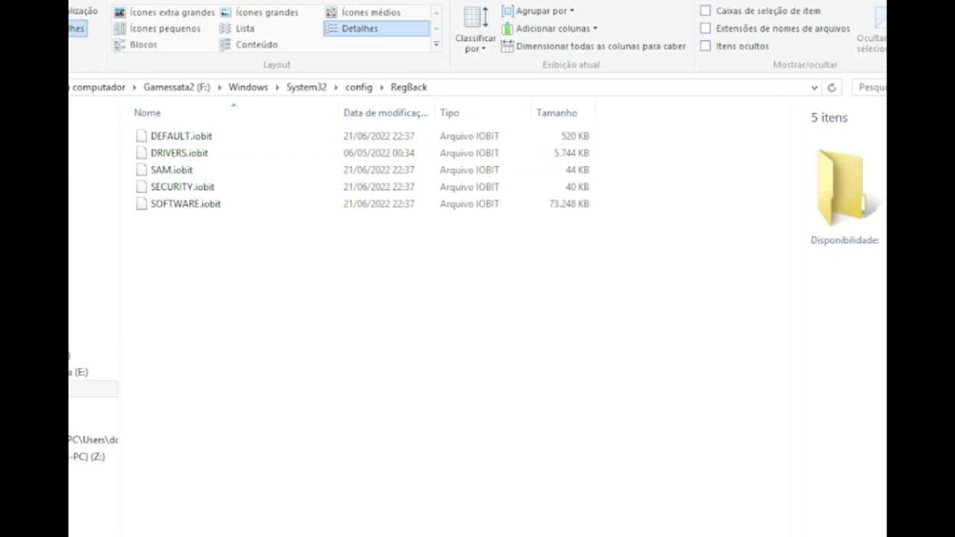
{"action": "left_click", "coordinate": [358, 87]}
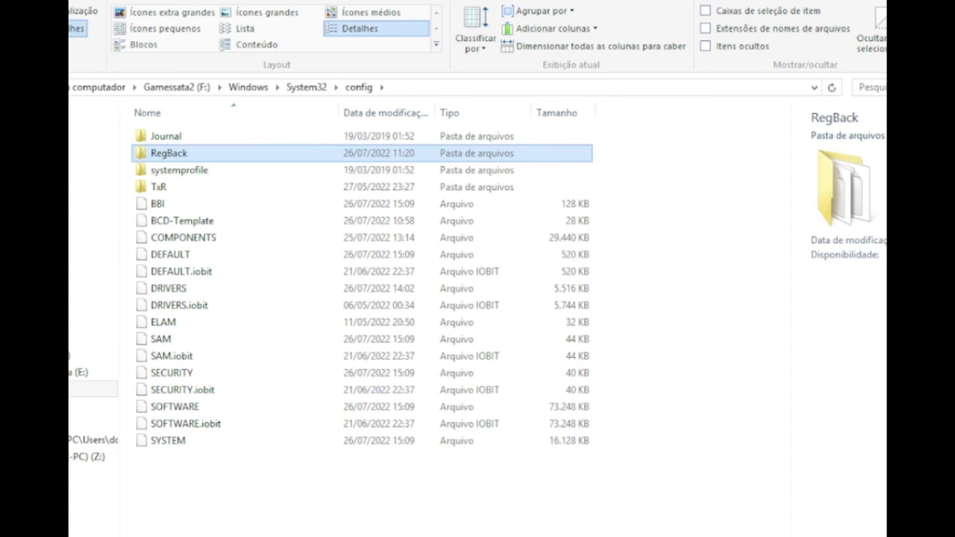
- Switch to the boot error w10 note in Notepad, check Smart Defrag's Boot Time Defrag page, and minimize Smart Defrag to return to the note
{"action": "mouse_move", "coordinate": [245, 536]}
{"action": "left_click", "coordinate": [245, 485]}
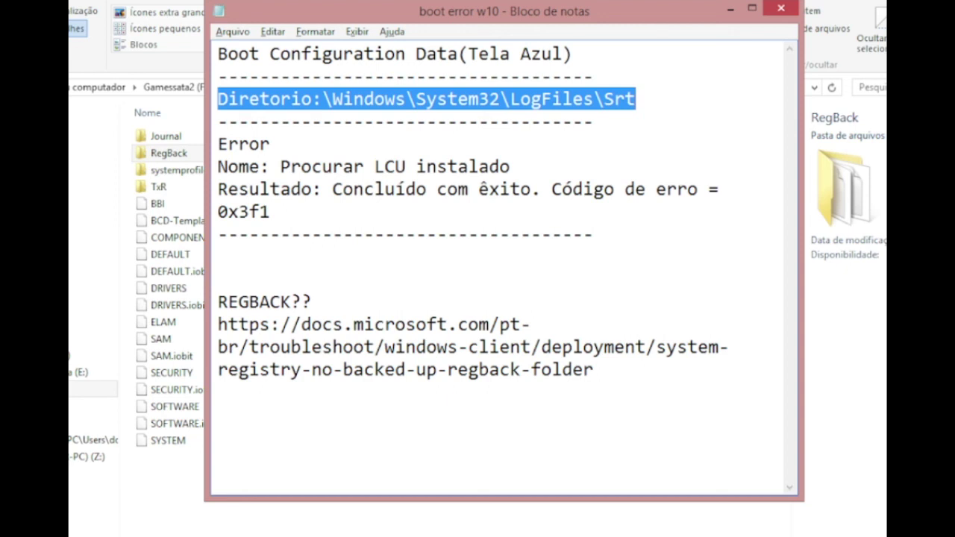
{"action": "key", "text": "alt+Tab"}
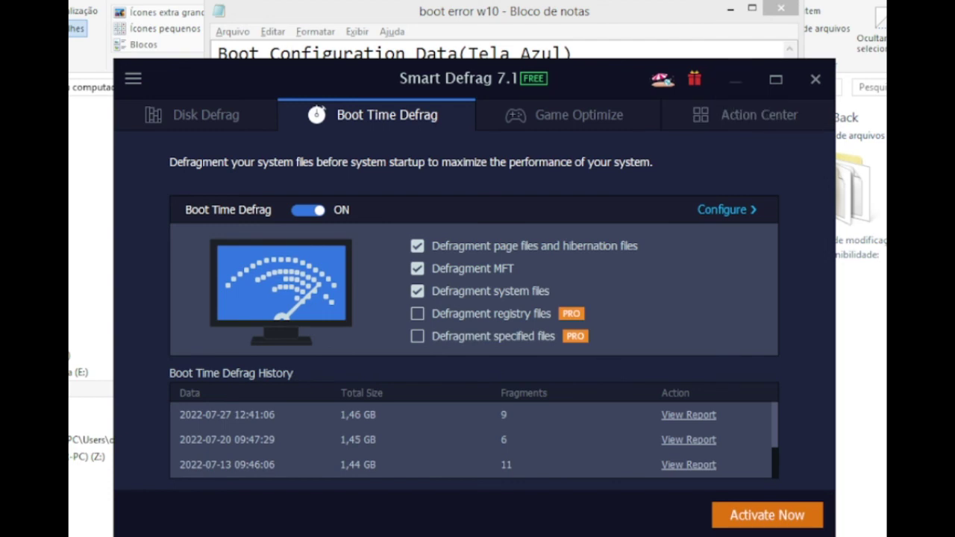
{"action": "left_click", "coordinate": [735, 81]}
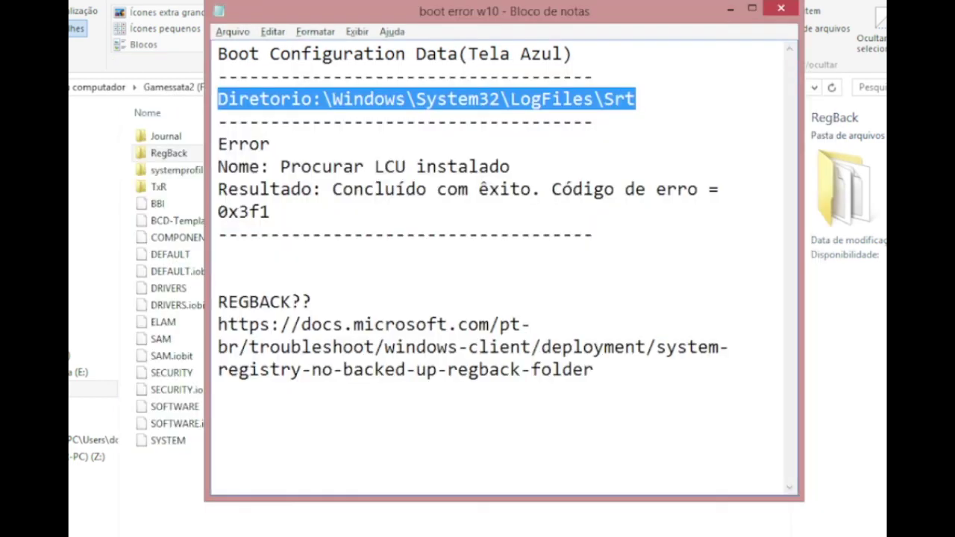